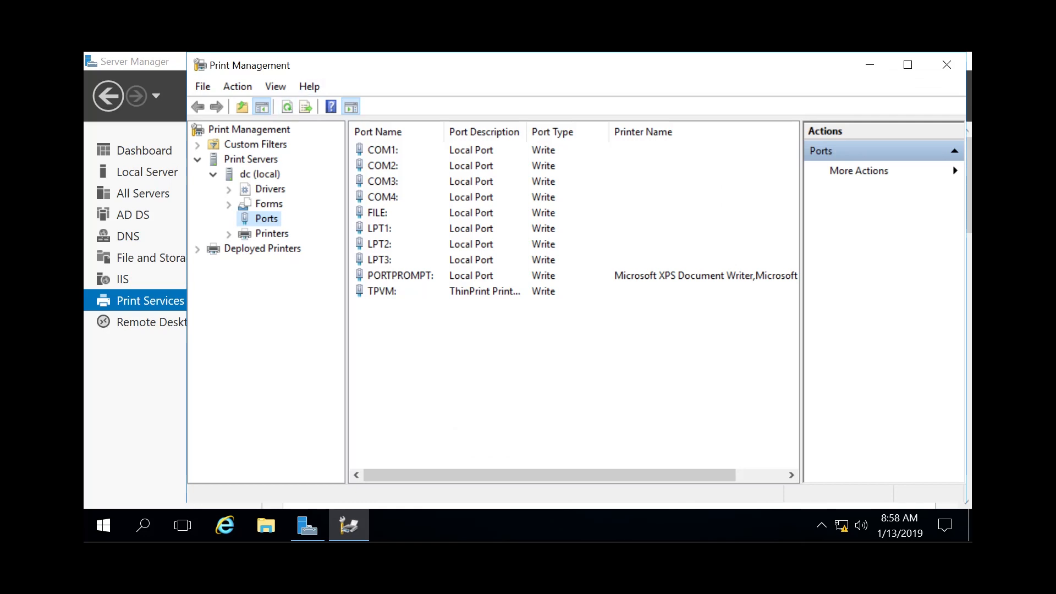
- Maximize the Print Management window and review the print servers, the dc (local) server and its ports
double_click(330, 65)
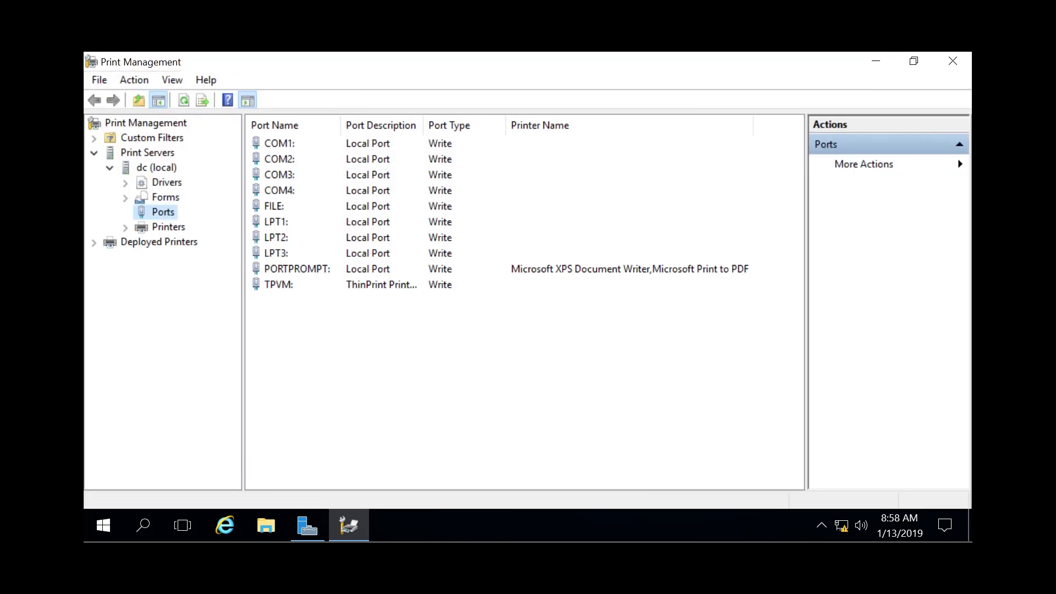
click(148, 153)
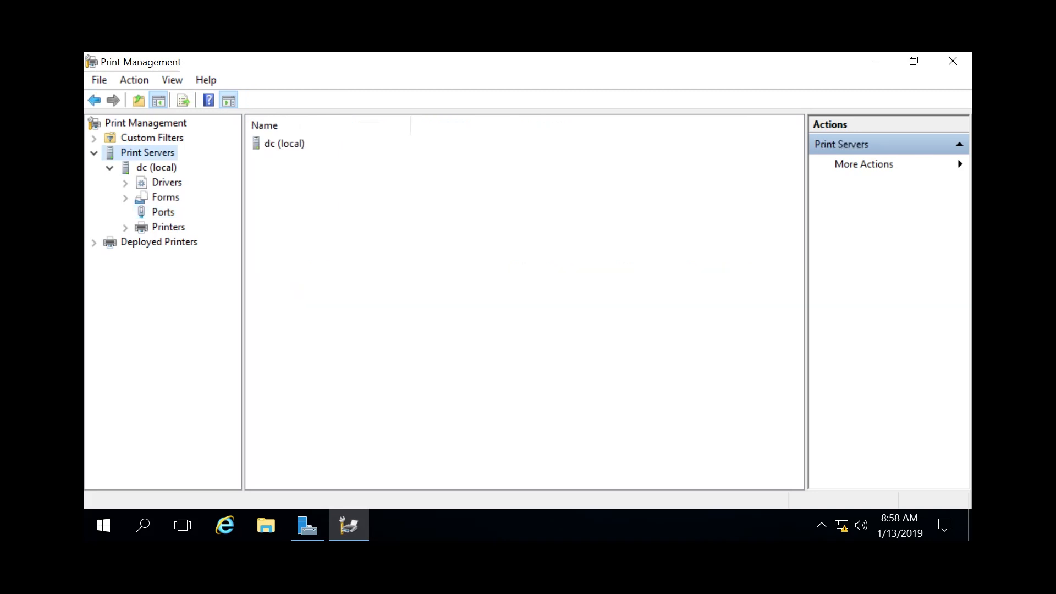
click(156, 168)
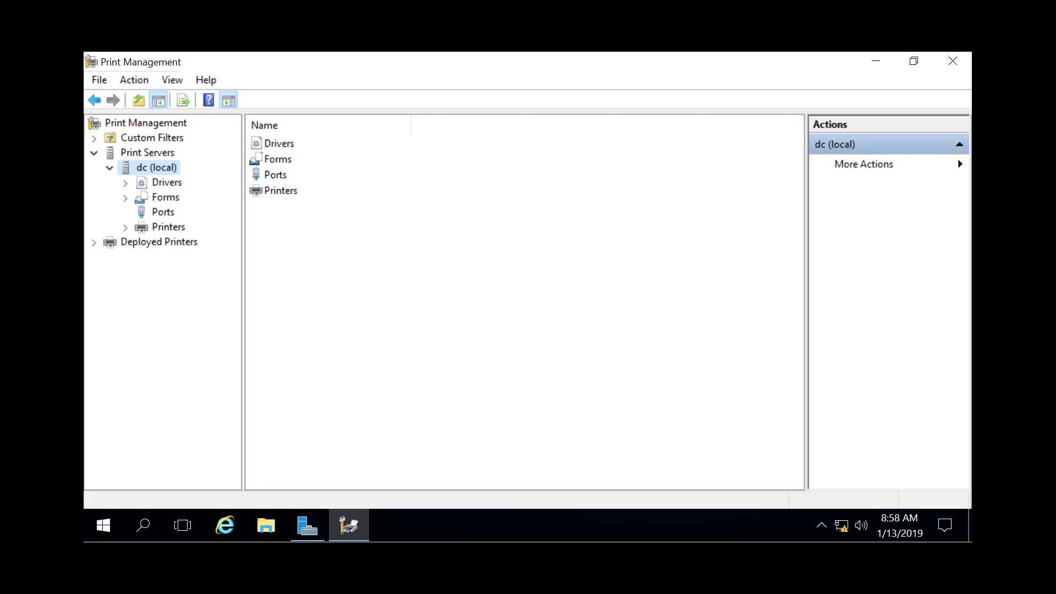
click(162, 213)
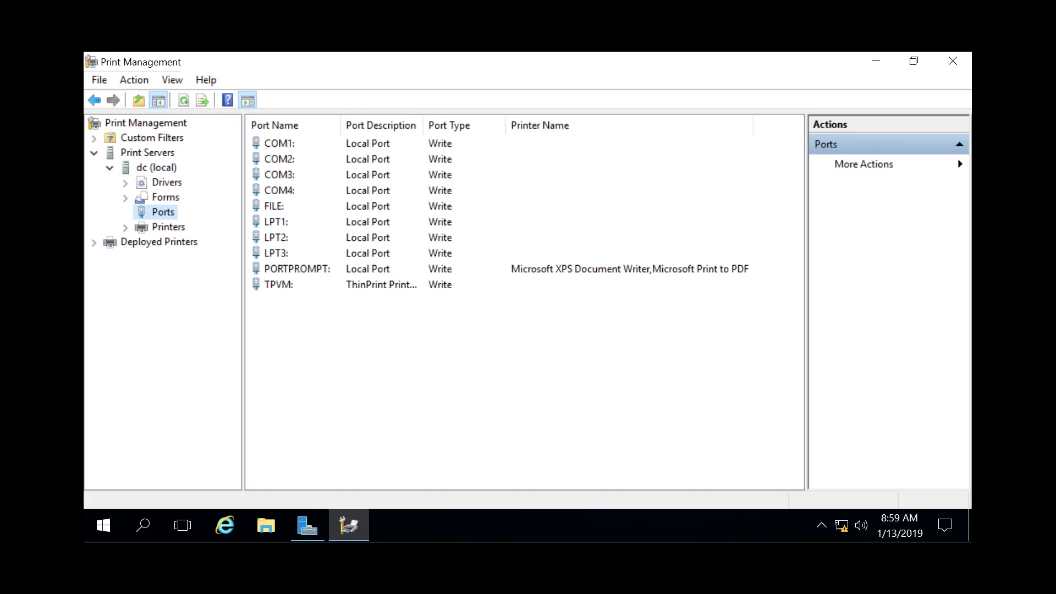
- Open the wizard for adding a new printer to the dc (local) print server's printers
click(168, 227)
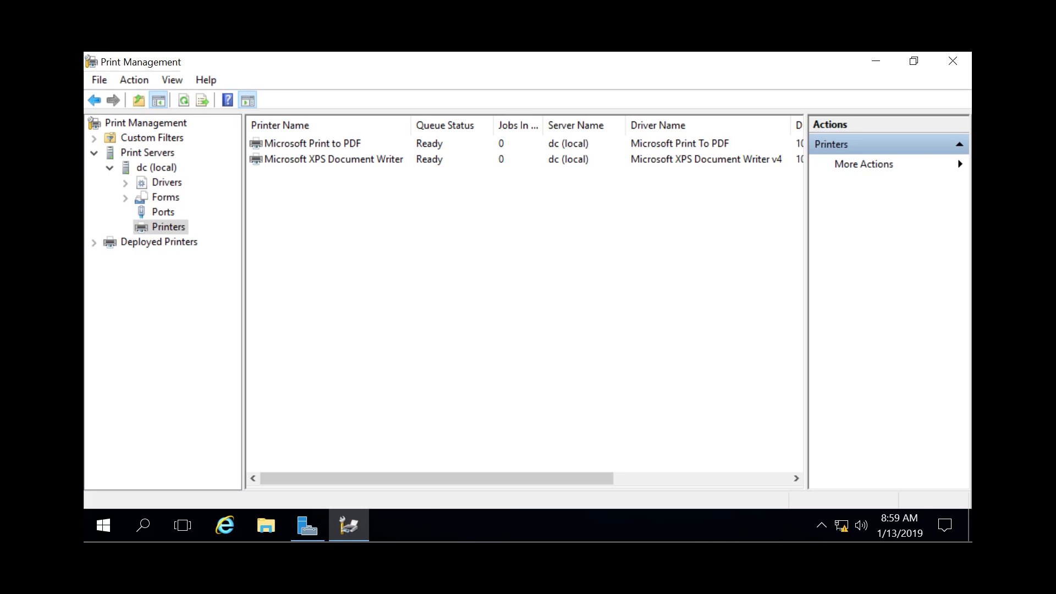
right_click(330, 222)
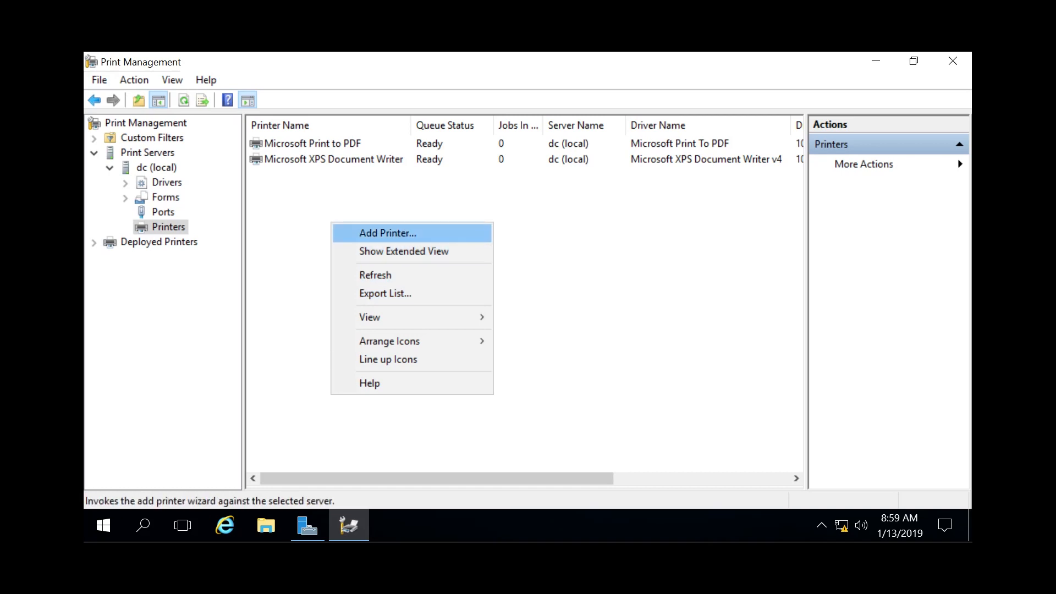
key(Return)
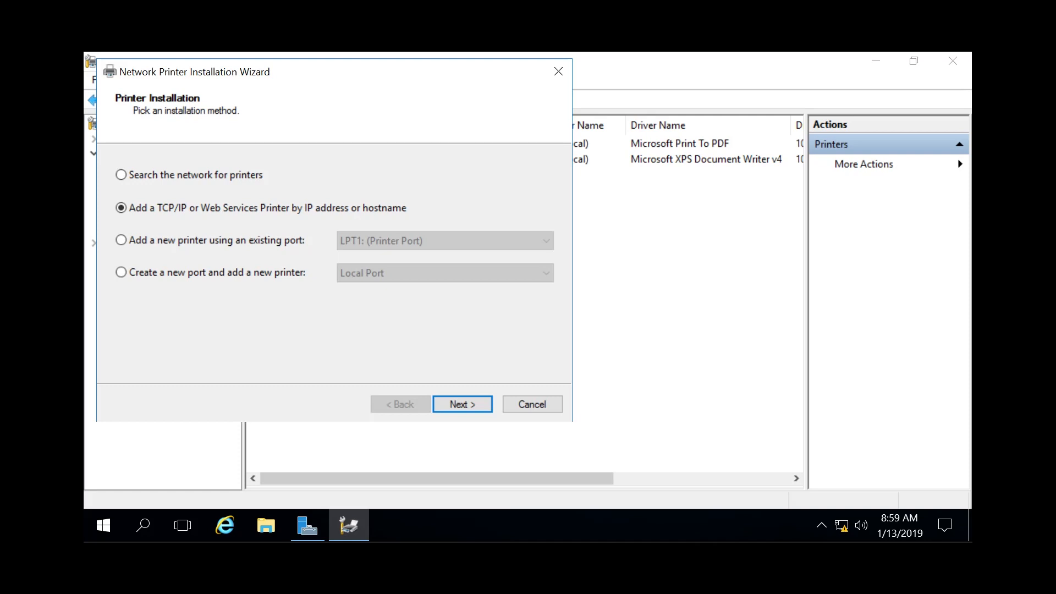
click(121, 241)
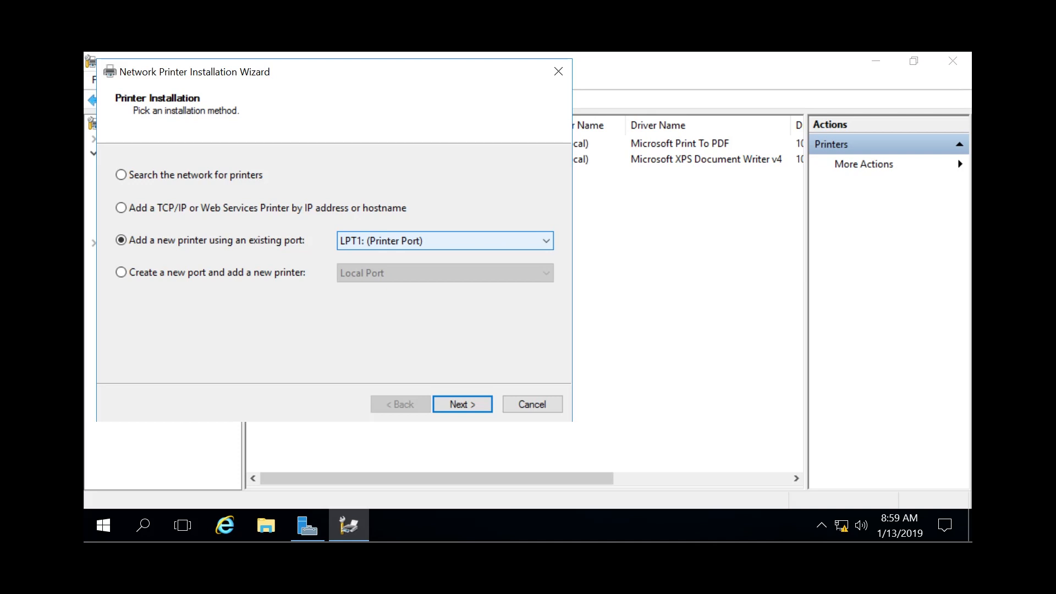
click(440, 240)
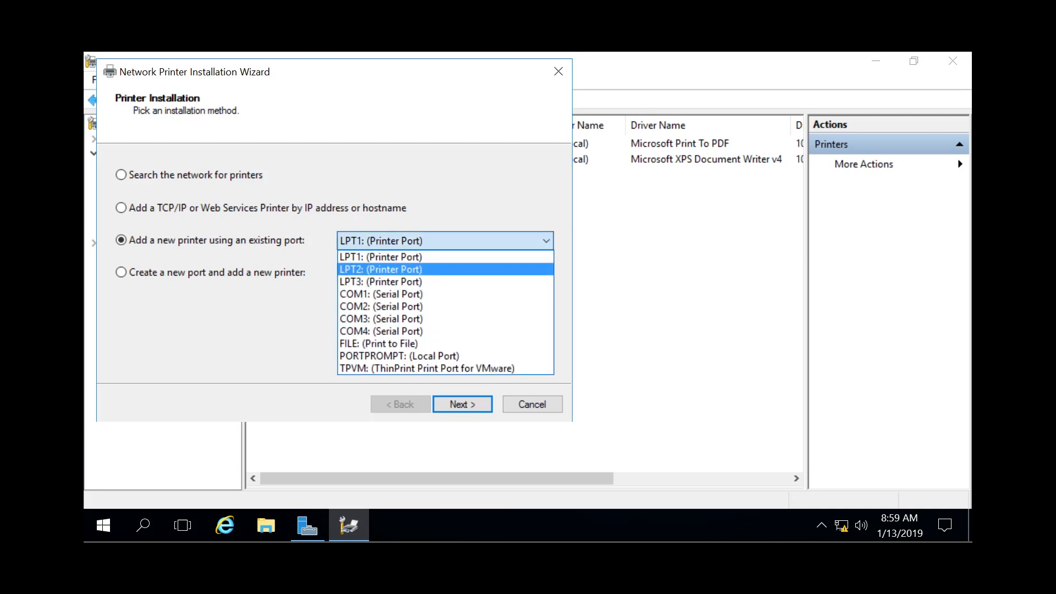
click(384, 256)
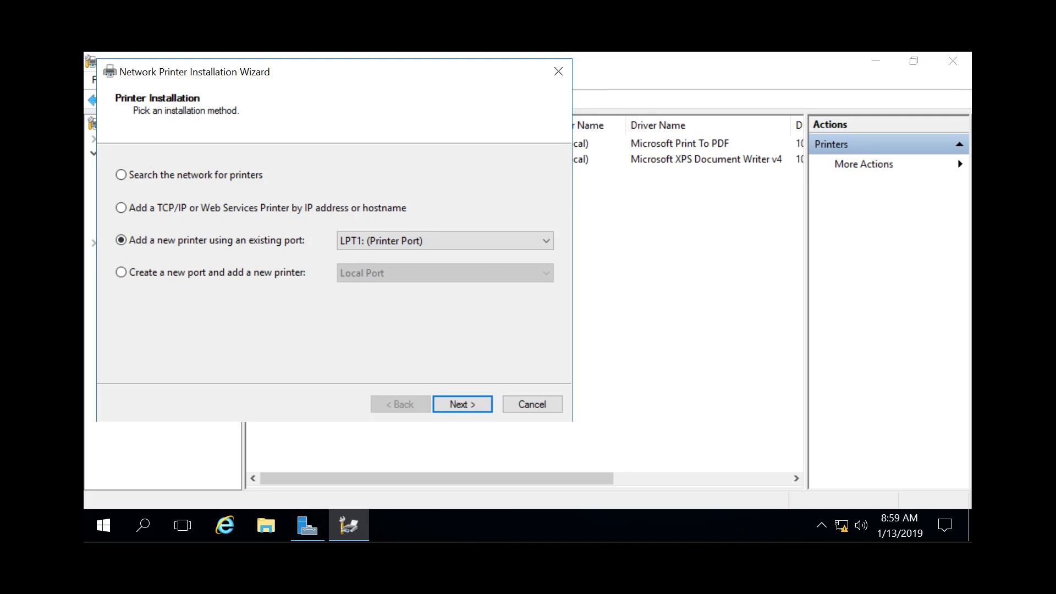
- Choose to add a TCP/IP or Web Services printer and set its host address to 131.2.2.2 with autodetection
click(121, 208)
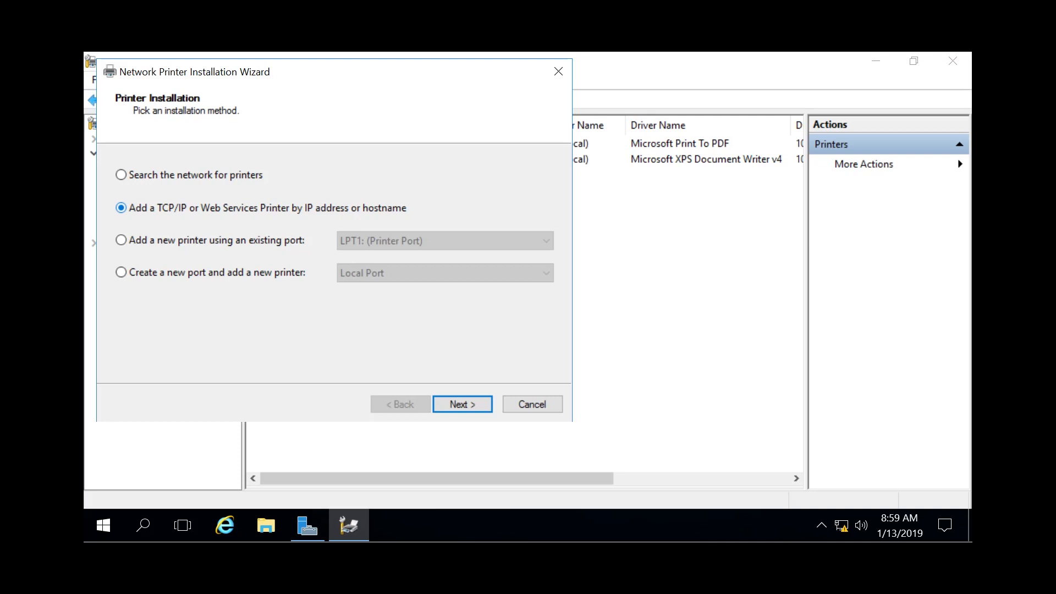
click(462, 404)
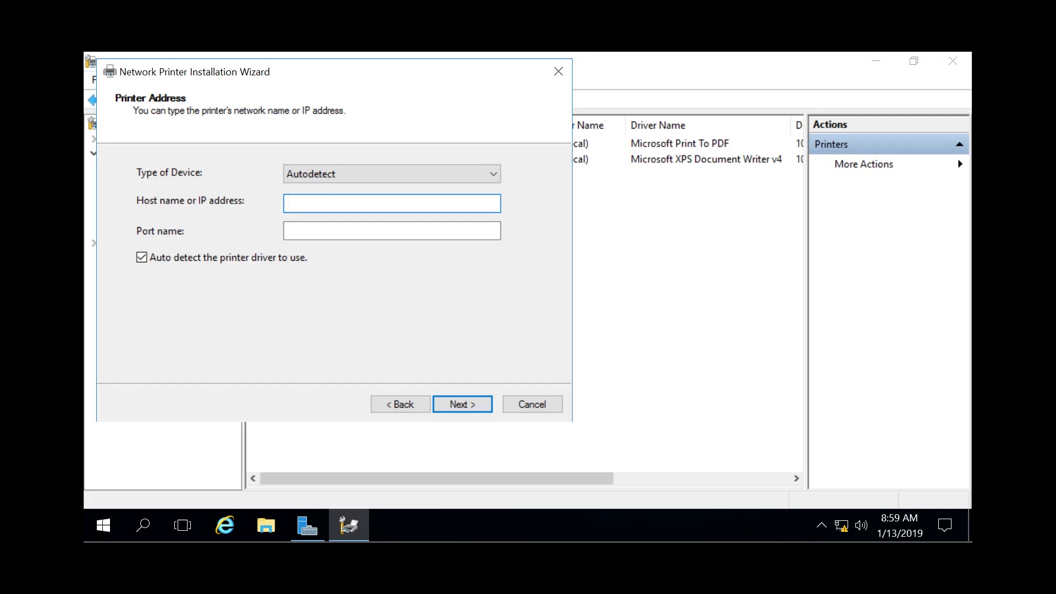
text(131.2.2.2)
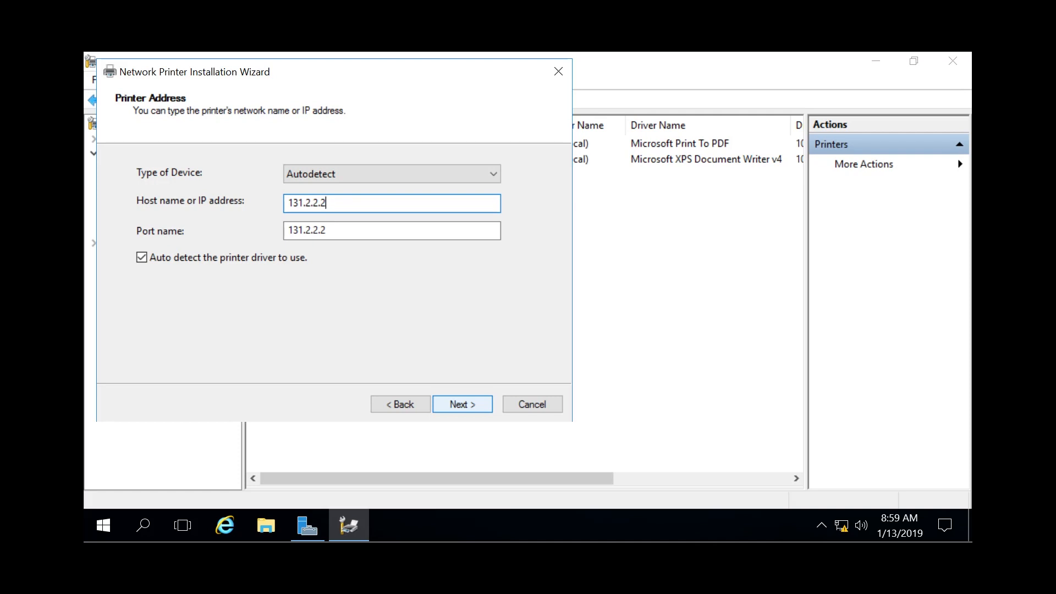
key(Return)
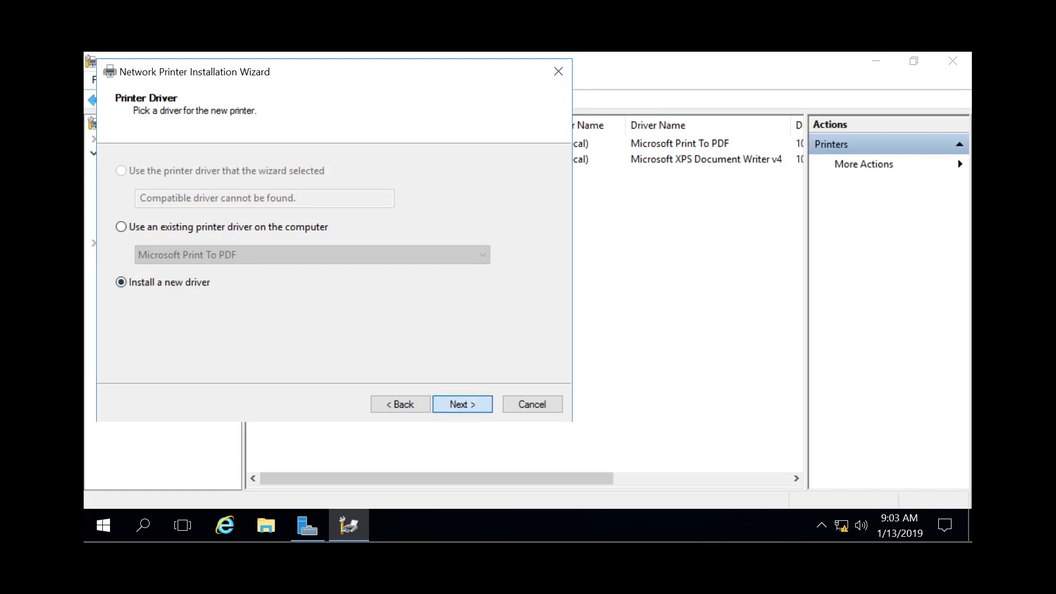
- Install a new driver for the printer, choosing the Generic manufacturer's MS Publisher Color Printer model
click(462, 404)
drag(262, 264, 262, 306)
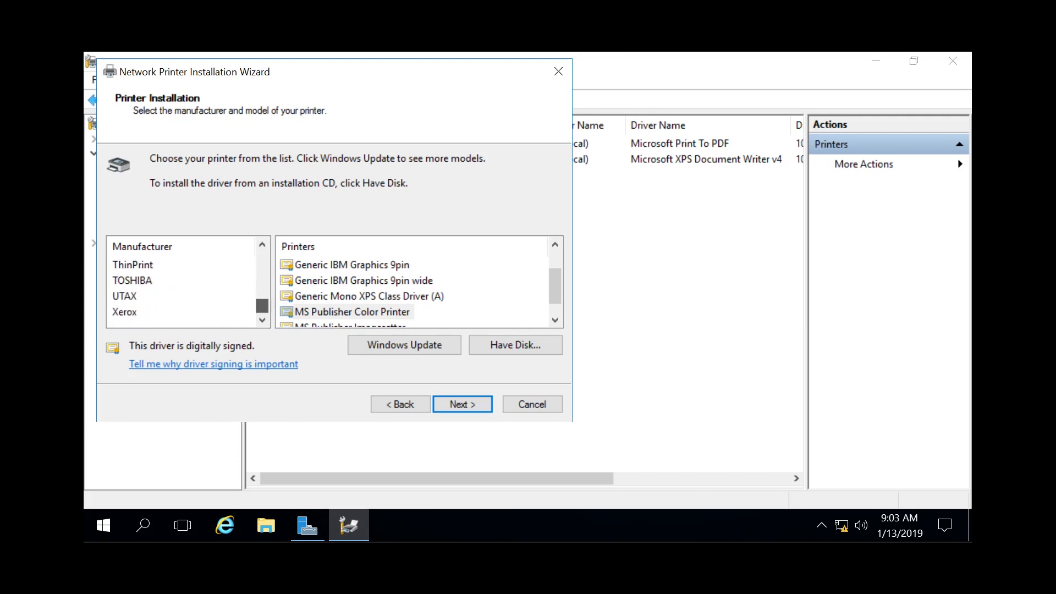
drag(263, 307, 262, 268)
click(127, 265)
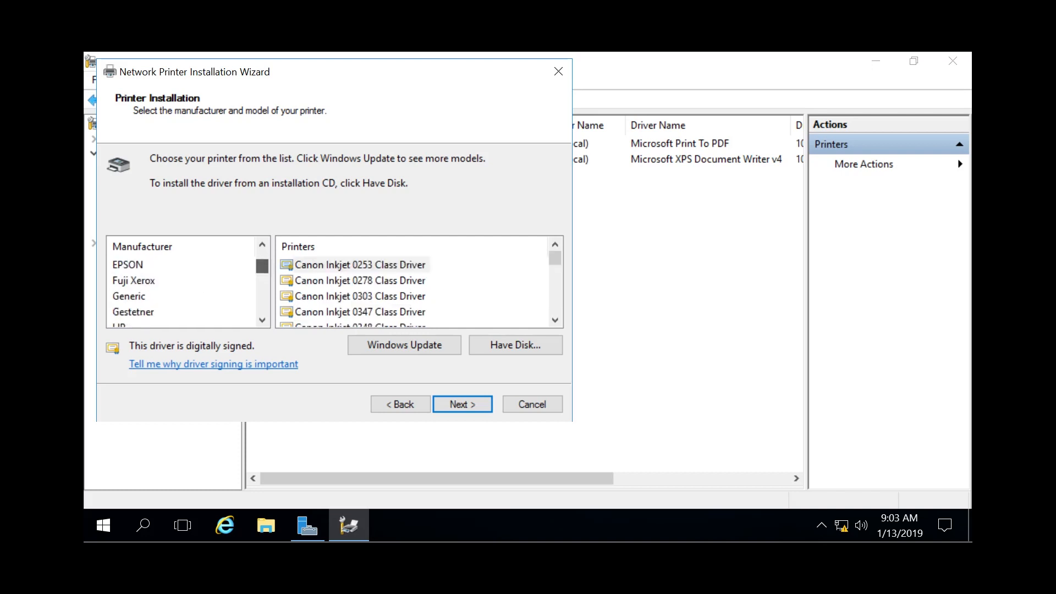
click(129, 296)
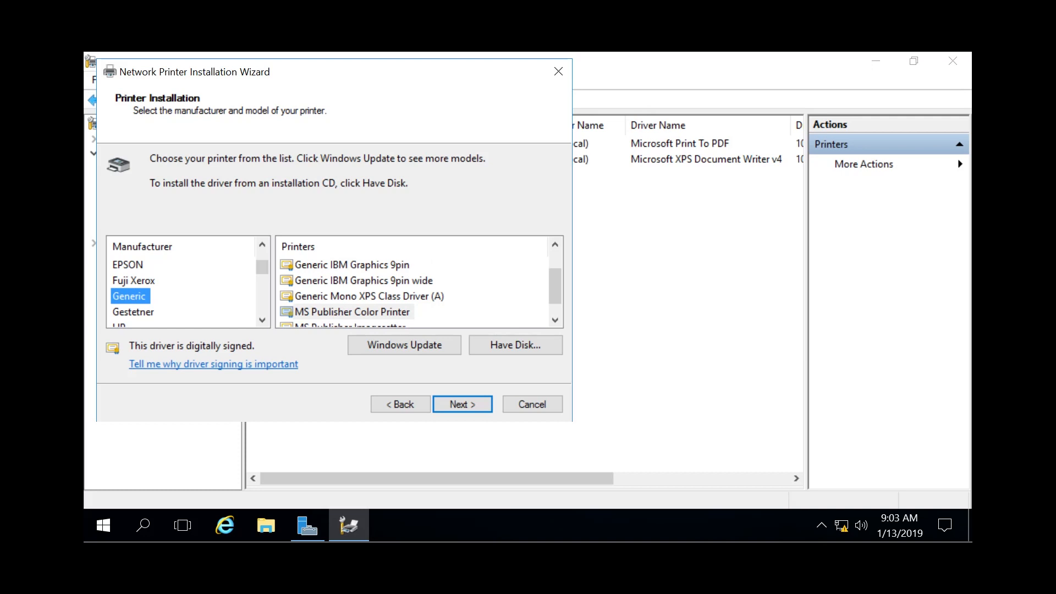
mouse_move(555, 286)
mouse_down()
mouse_move(555, 268)
mouse_move(555, 295)
mouse_up()
click(352, 297)
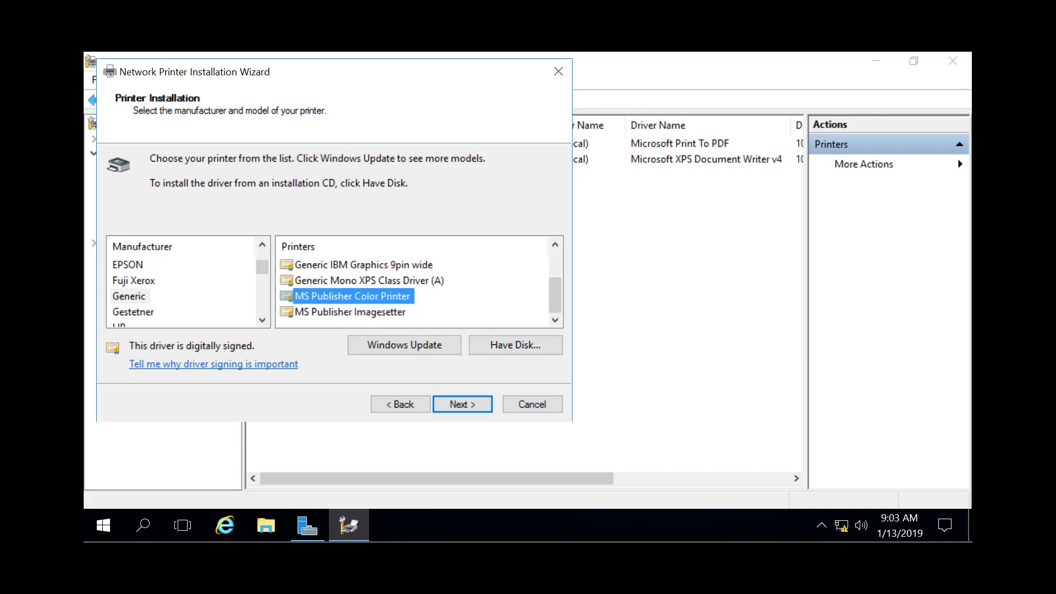
key(Return)
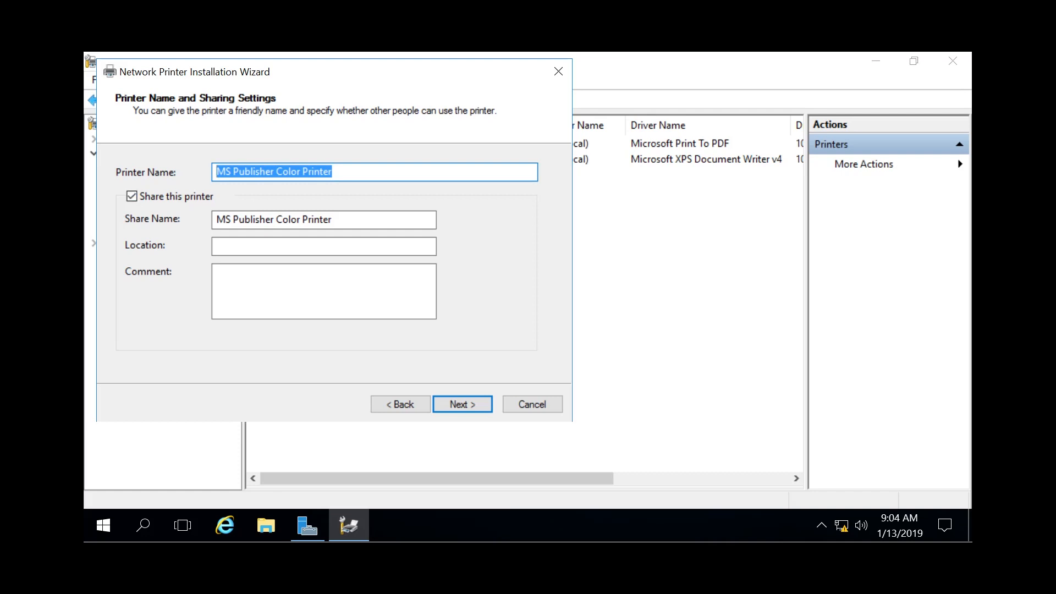
- Set the new printer's share name to bldg100
key(Tab)
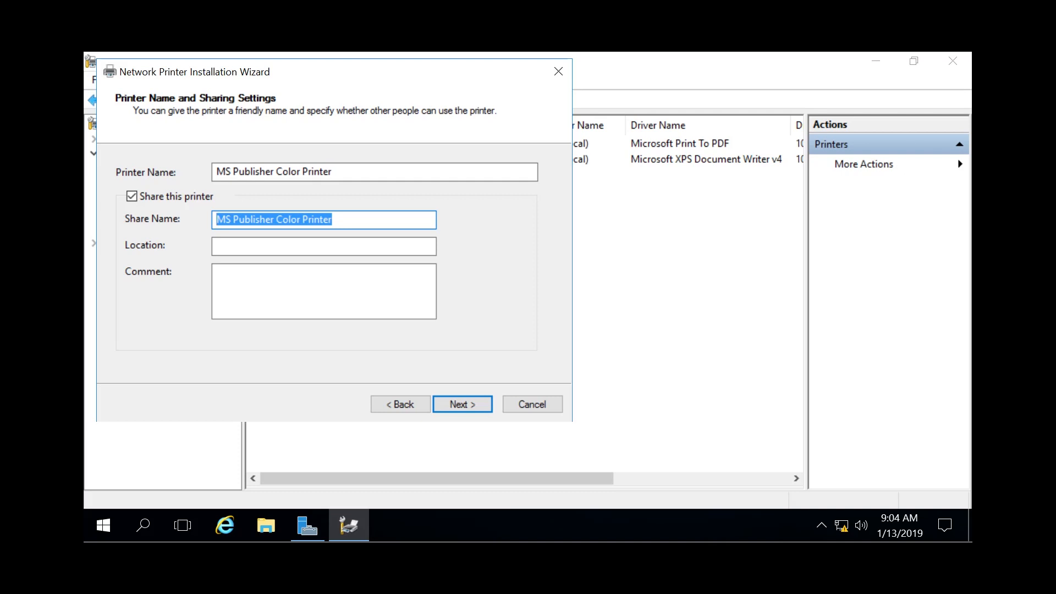
text(bl100)
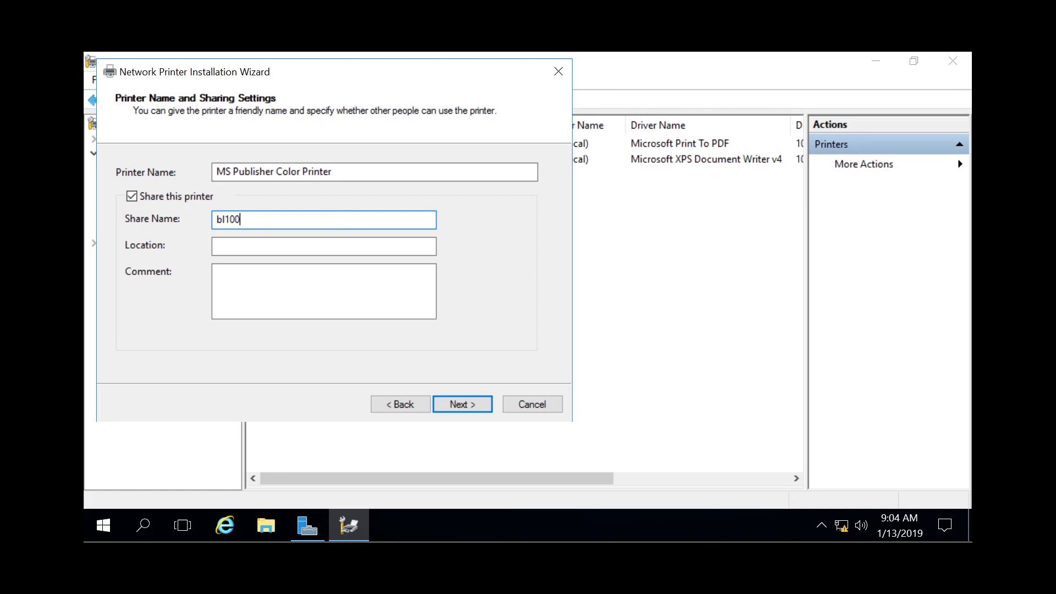
key(BackSpace)
key(BackSpace)
key(BackSpace)
text(dg100)
- Set the printer's location to "bldg 100 rm 5" and proceed through the wizard to install the printer
key(Tab)
text(bldg )
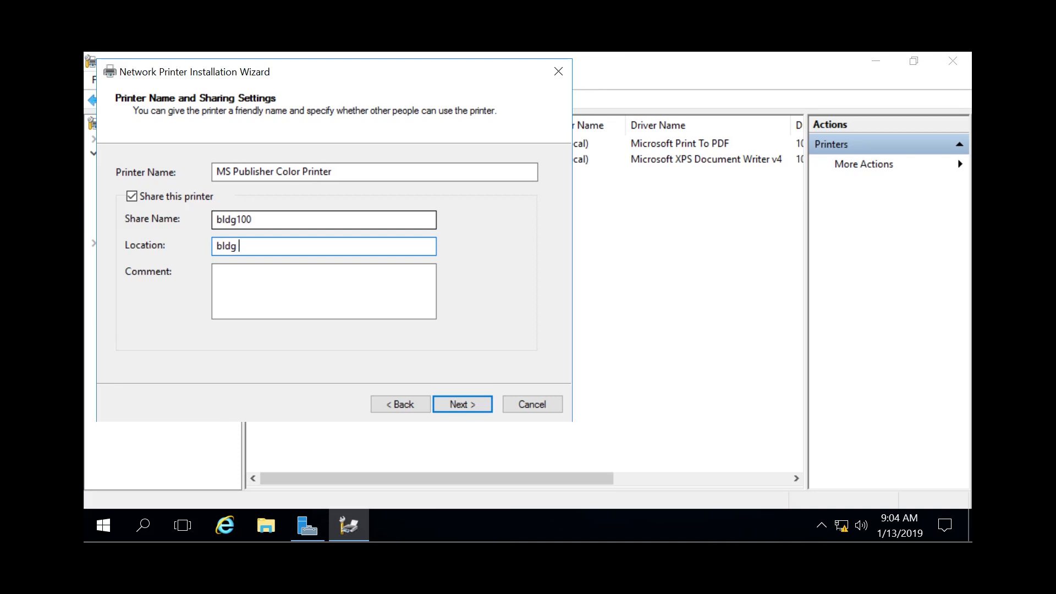
text(100 rm 5)
click(463, 404)
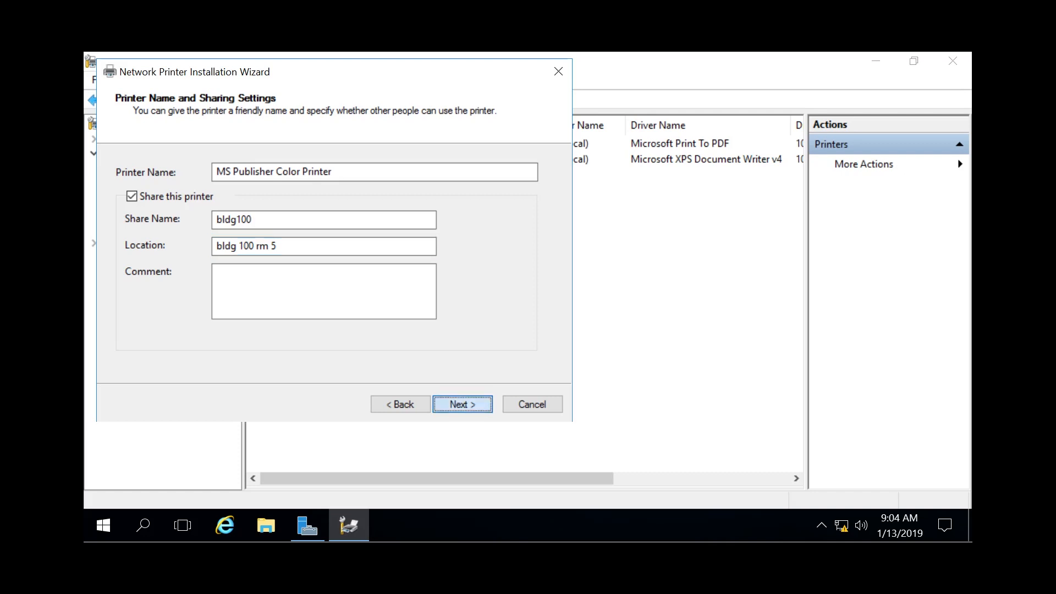
click(462, 404)
click(464, 403)
- Review the sharing, ports, advanced, device and security settings in the MS Publisher Color Printer's properties, then close them
click(325, 178)
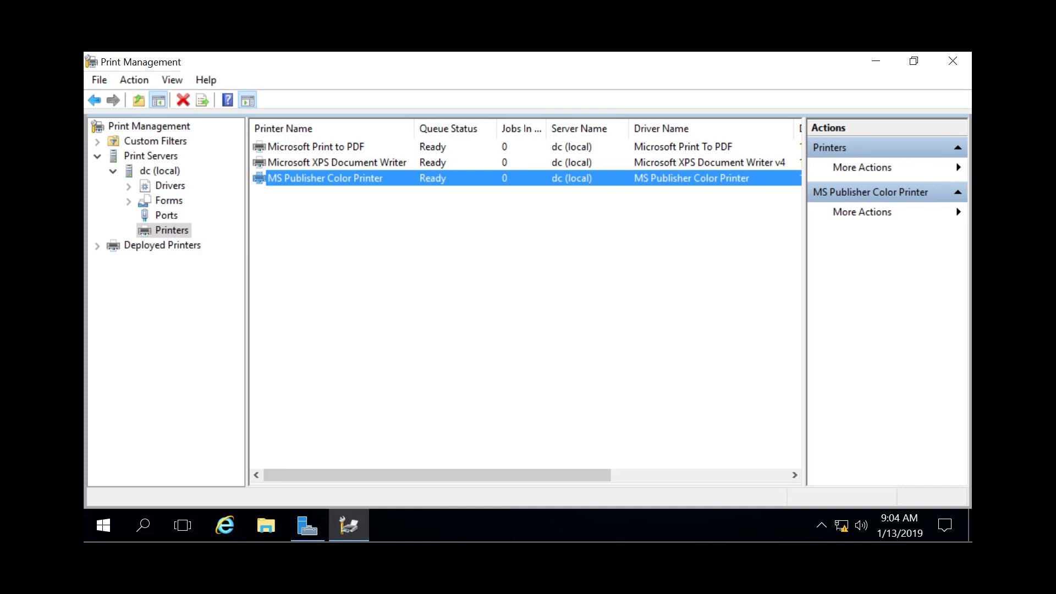
right_click(346, 178)
click(387, 376)
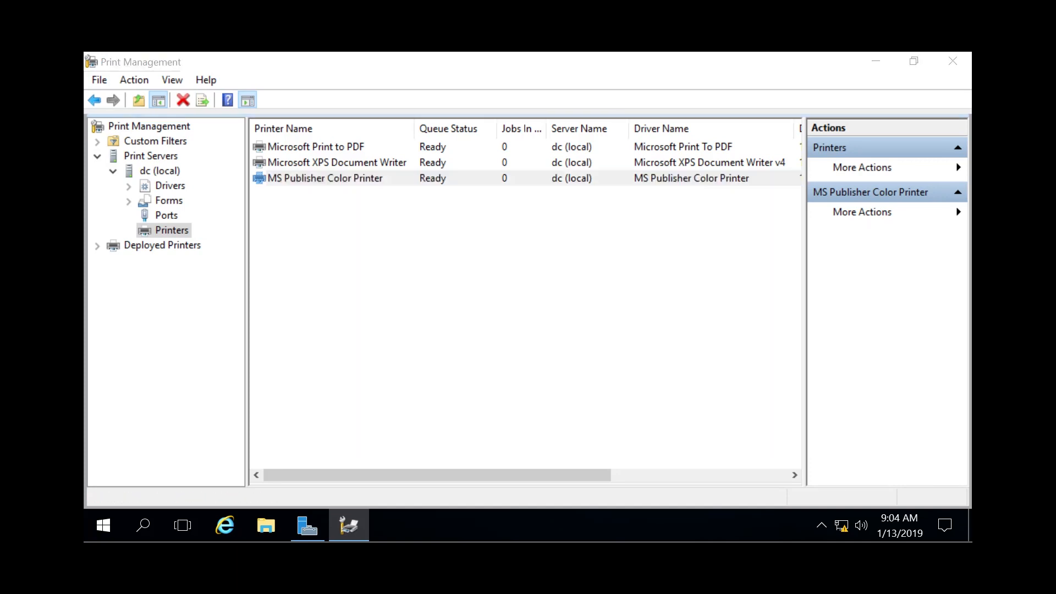
click(468, 120)
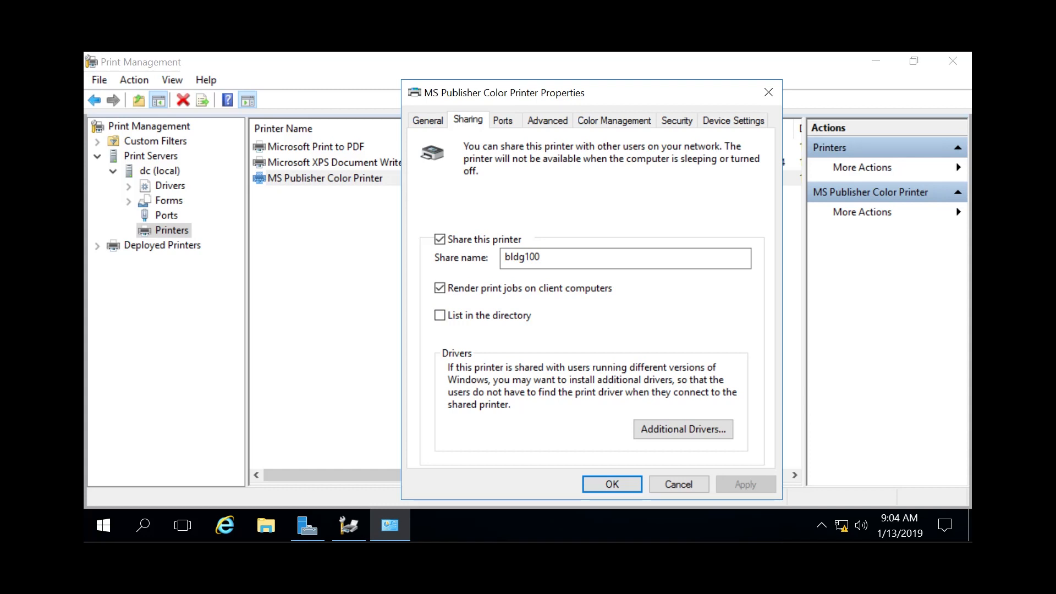
click(503, 120)
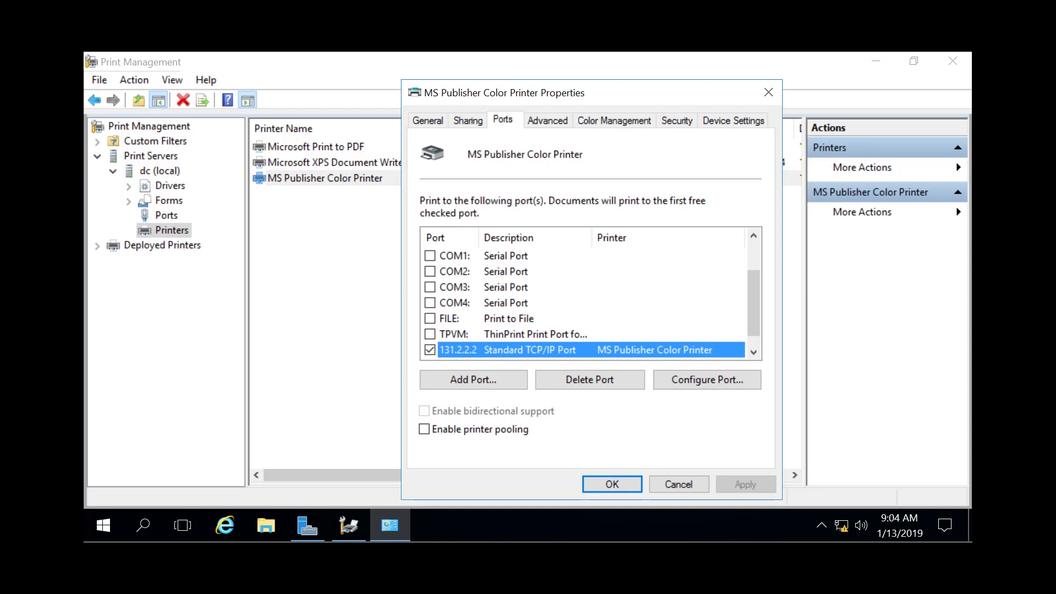
click(547, 121)
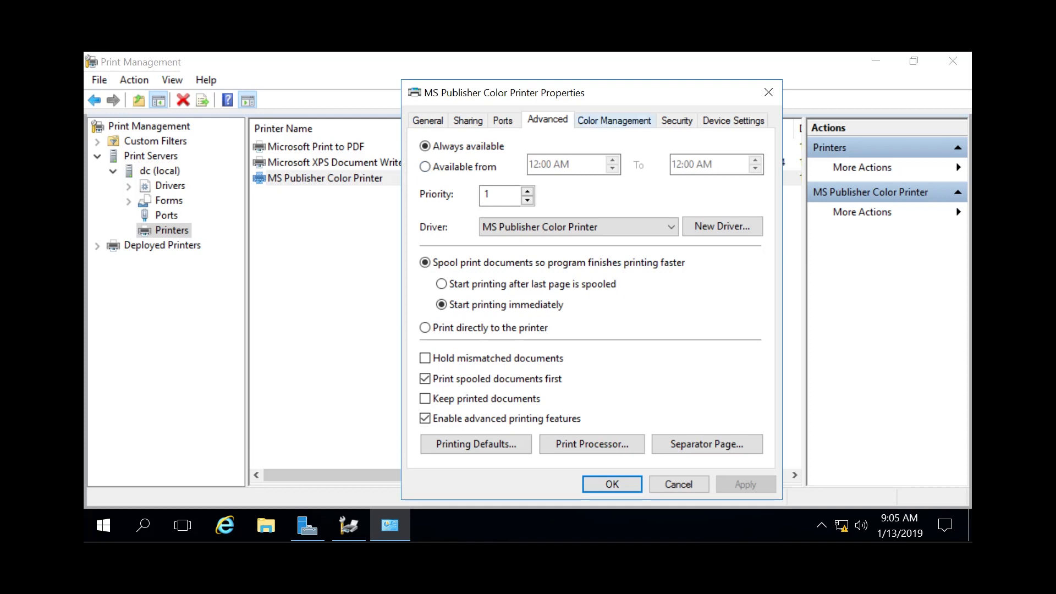
key(ctrl+Tab)
key(ctrl+Tab)
key(ctrl+Tab)
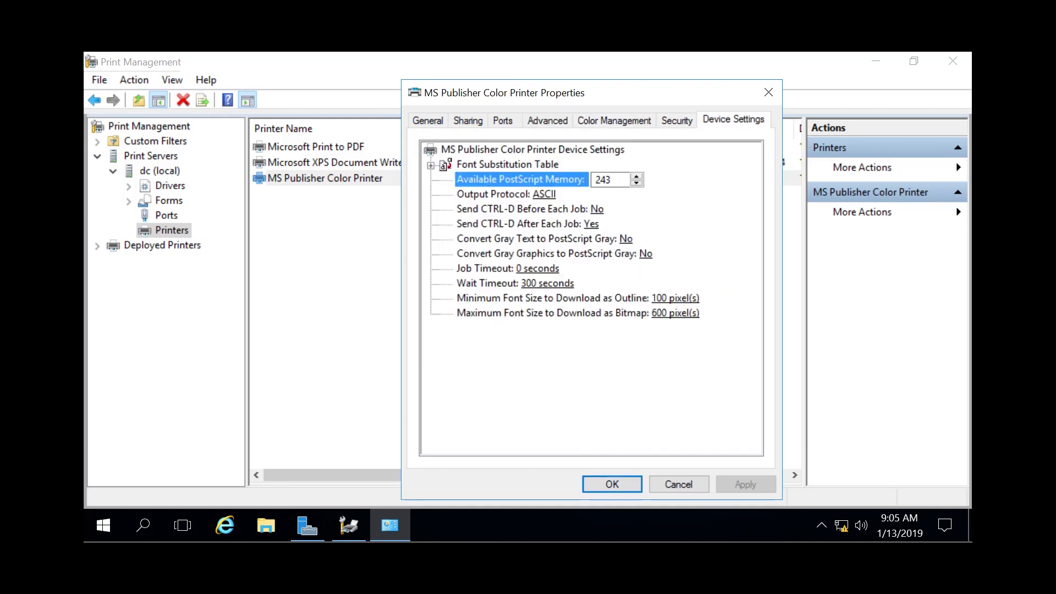
key(ctrl+shift+Tab)
key(Return)
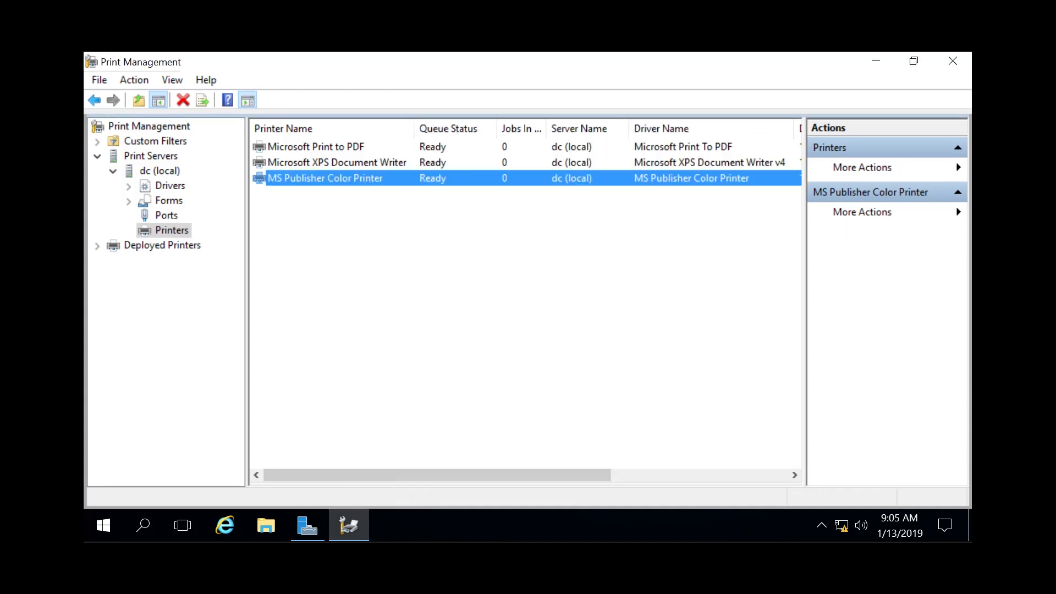